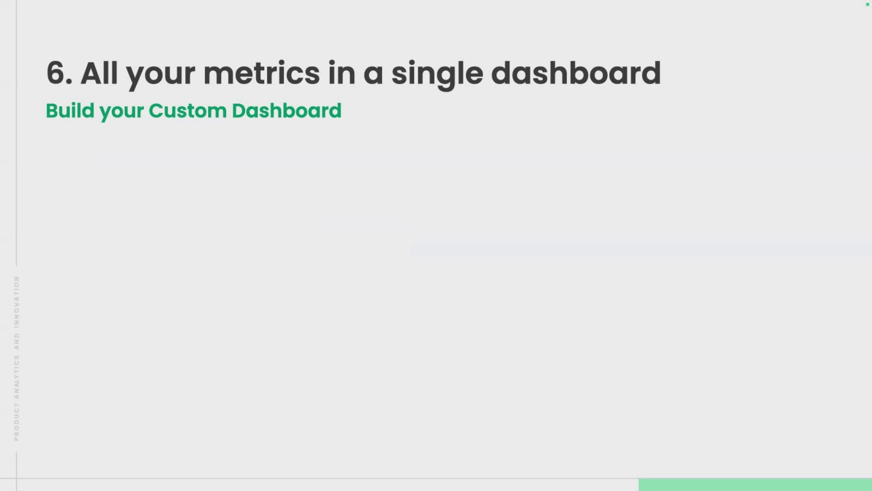
Step: Switch from the slide presentation to Countly and open the custom dashboard named Countify dashboard
key("Escape")
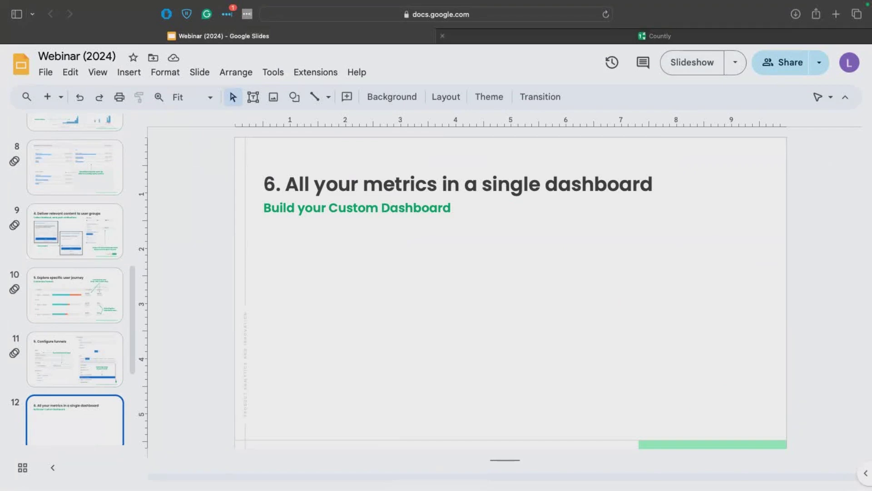
left_click(654, 36)
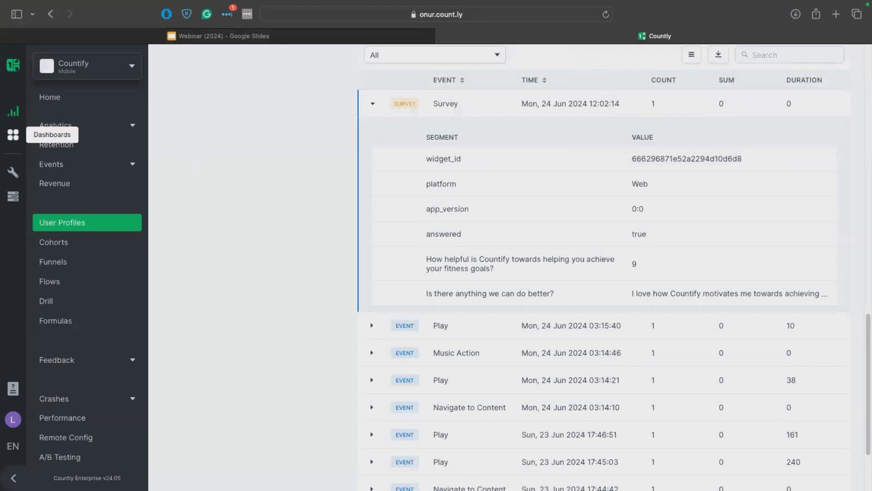
left_click(13, 134)
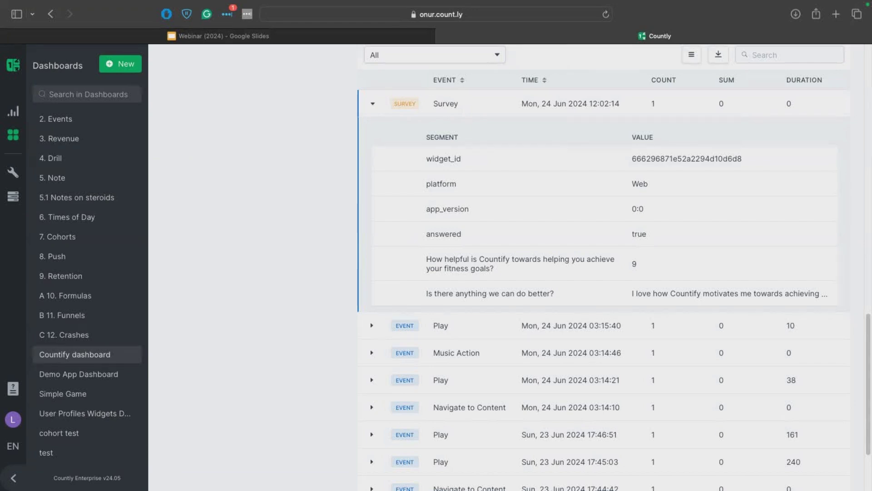
left_click(74, 354)
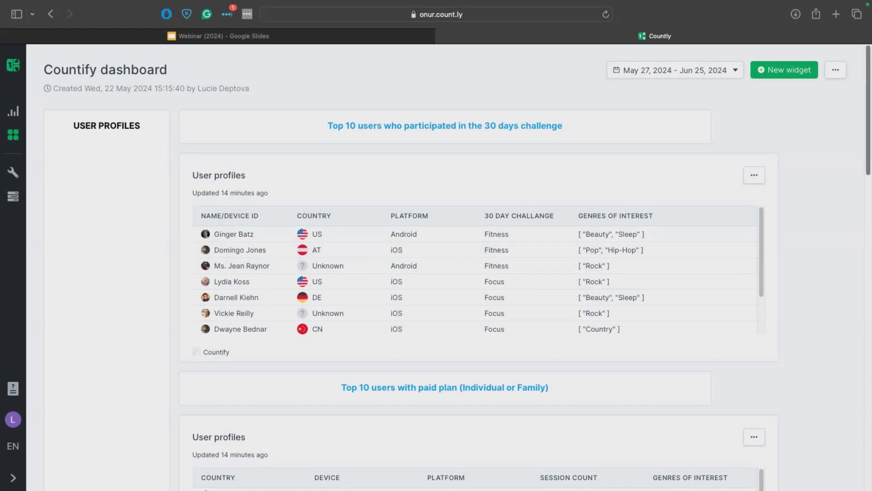
Step: Examine the dashboard's user profile tables, the 30days challenge upgrade charts and the Power Users widgets
scroll(705, 180, "down", 5)
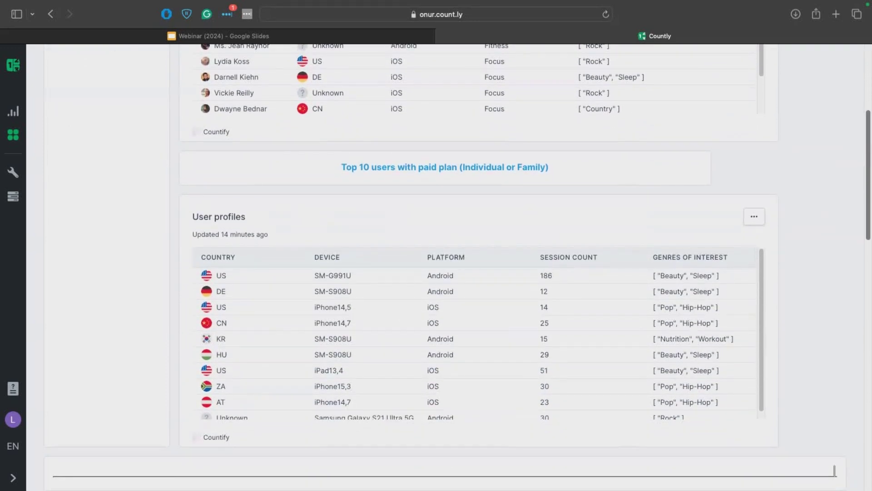
mouse_move(706, 180)
scroll(436, 263, "down", 5)
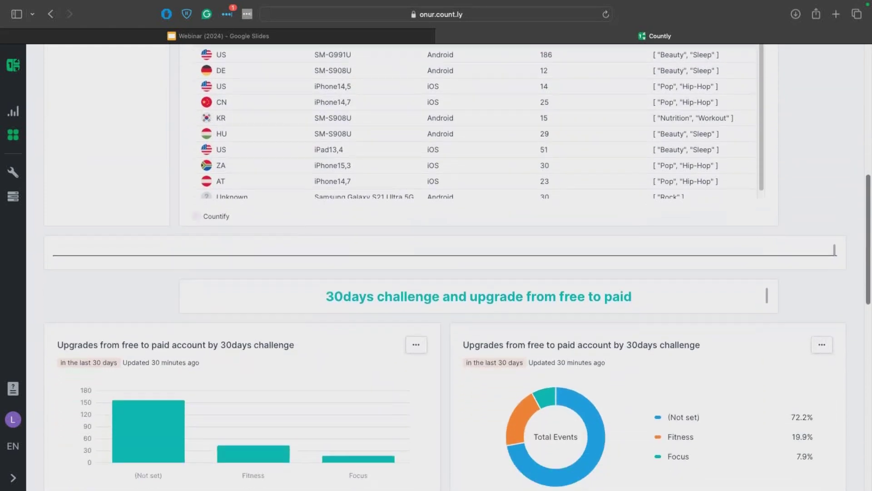
scroll(436, 264, "down", 3)
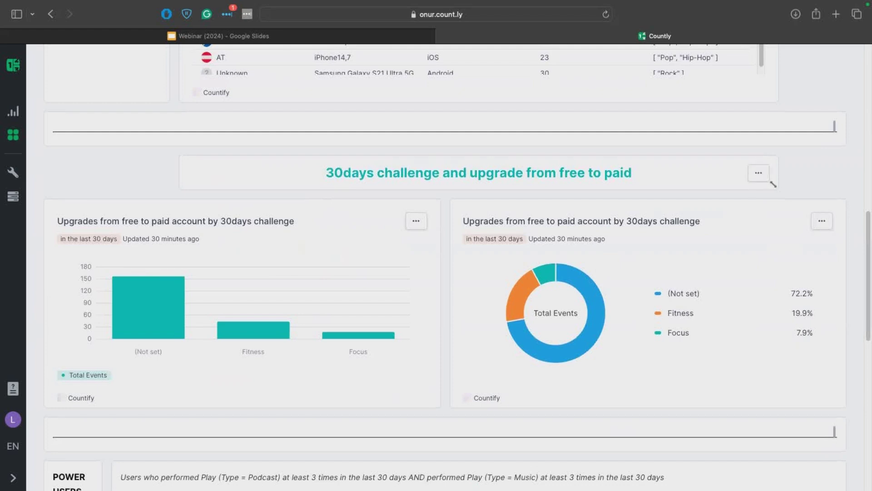
left_click_drag(773, 184, 773, 184)
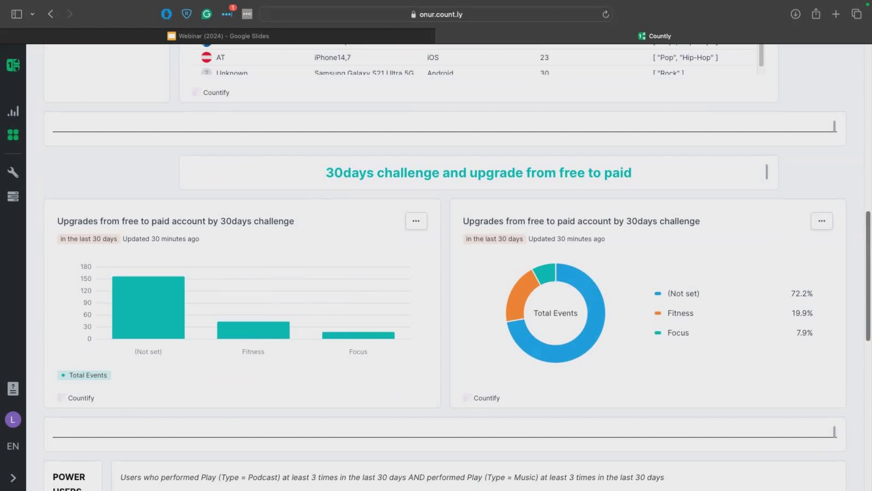
scroll(445, 267, "down", 5)
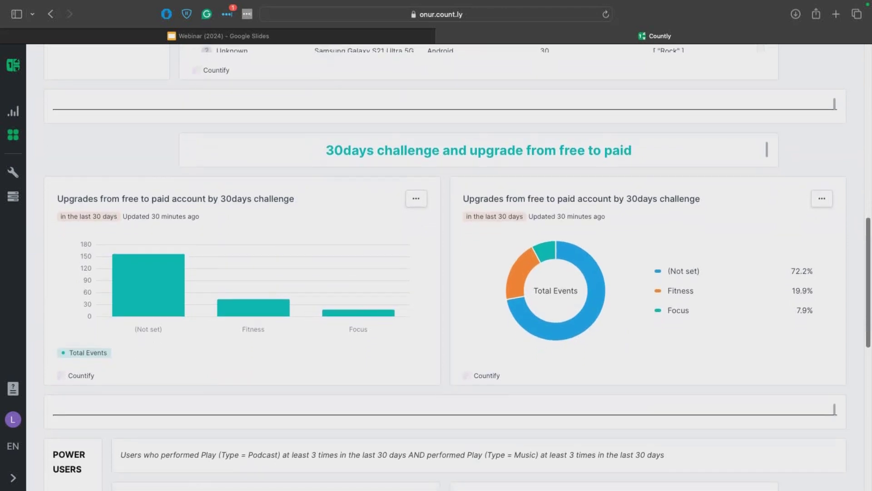
scroll(445, 267, "down", 5)
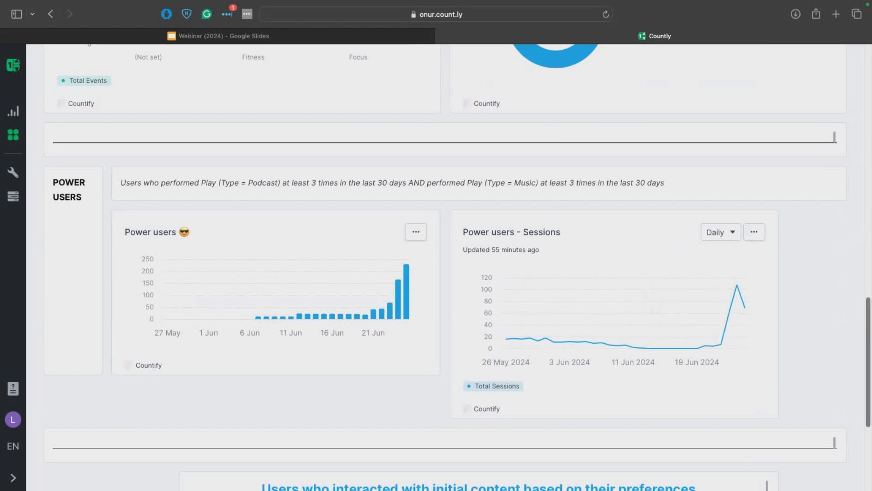
scroll(636, 309, "up", 1)
scroll(454, 268, "up", 15)
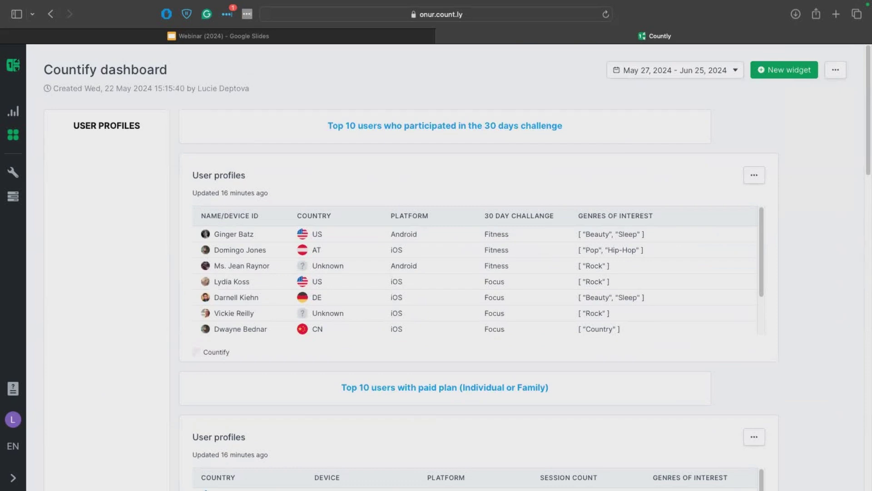
Step: Start a new dashboard widget of type Cohorts with Countify as its source app
left_click(784, 70)
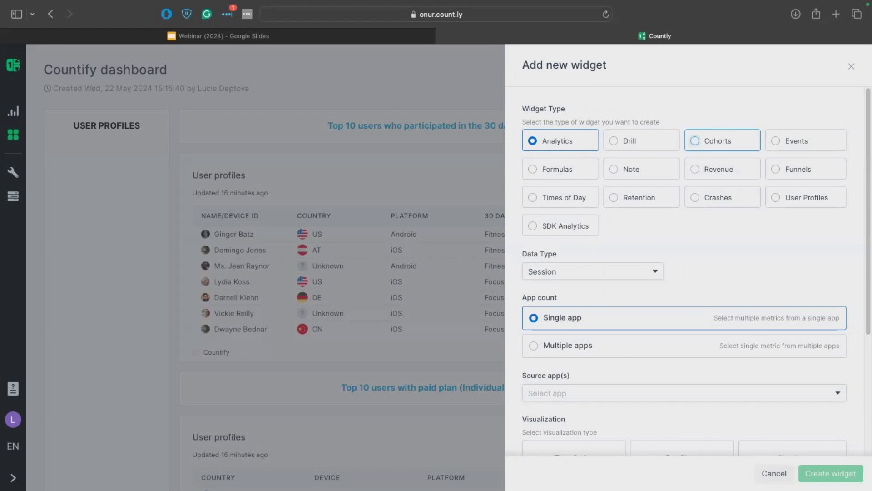
left_click(718, 140)
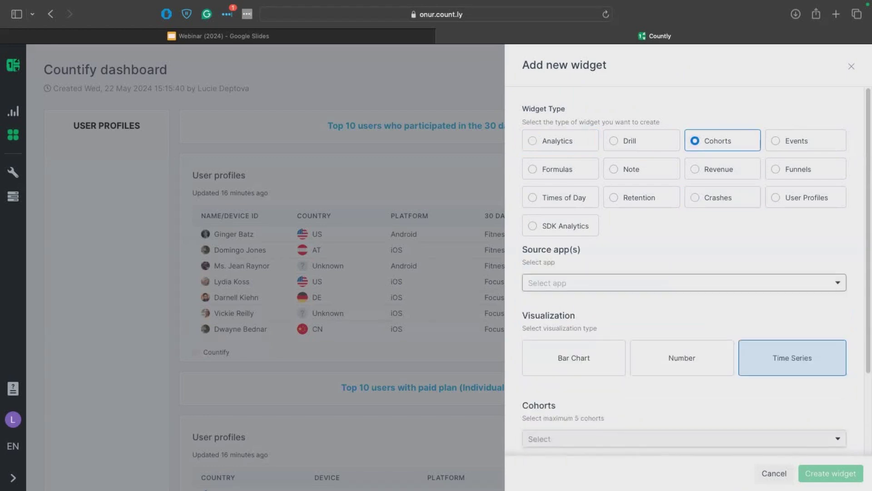
left_click(682, 283)
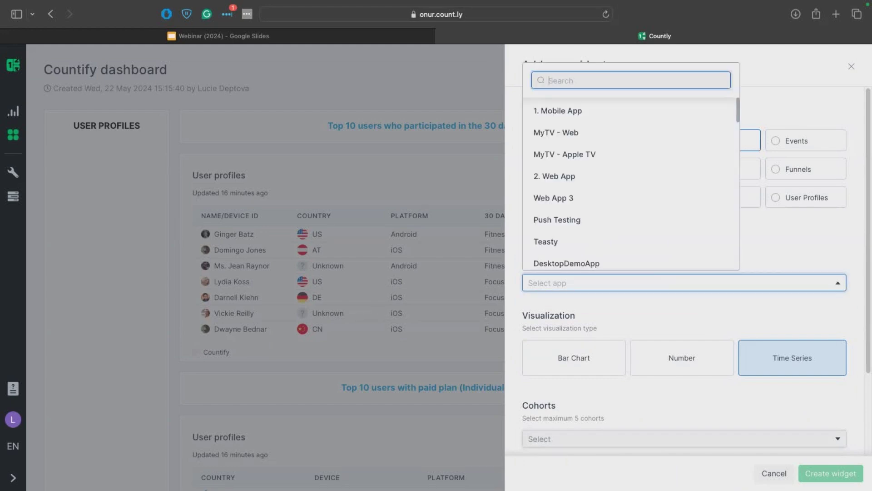
type("count")
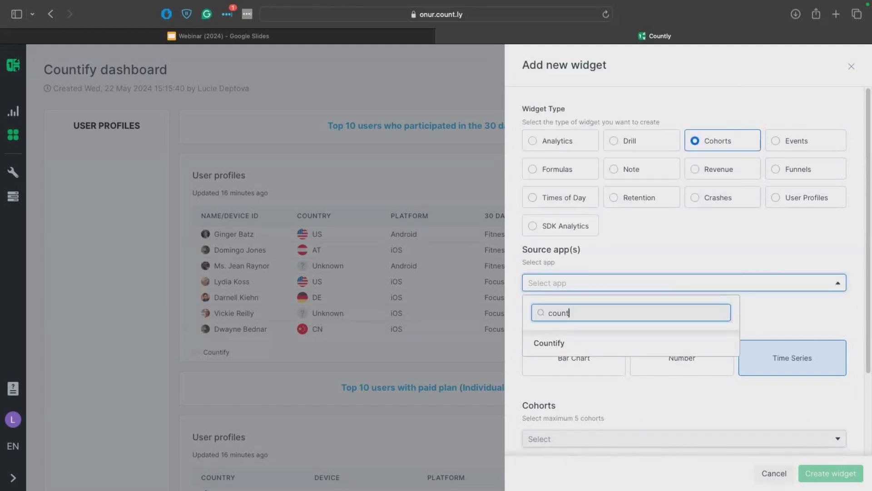
key("Return")
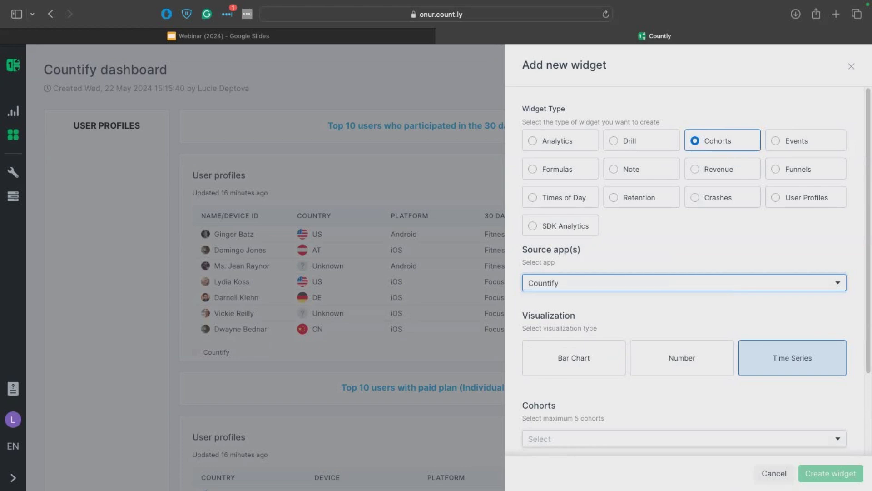
Step: Set the widget's visualization to Bar Chart, select the Paid power users cohort and create the widget
scroll(688, 273, "down", 4)
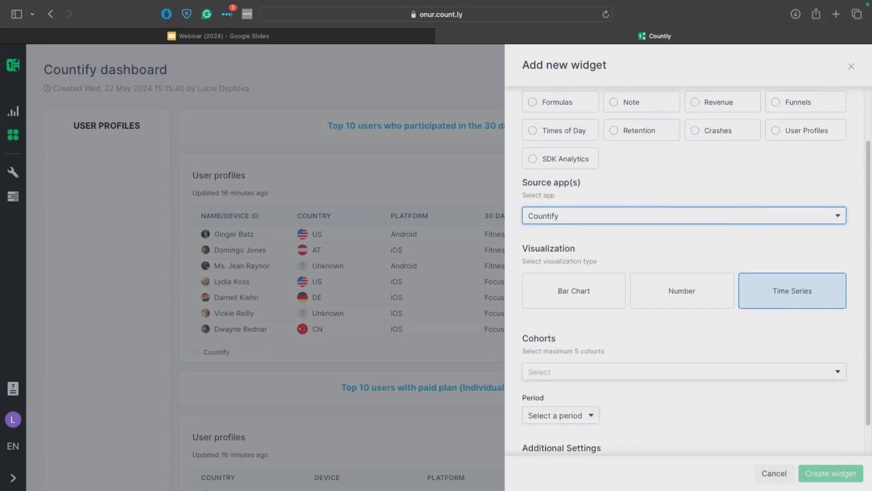
scroll(689, 273, "down", 1)
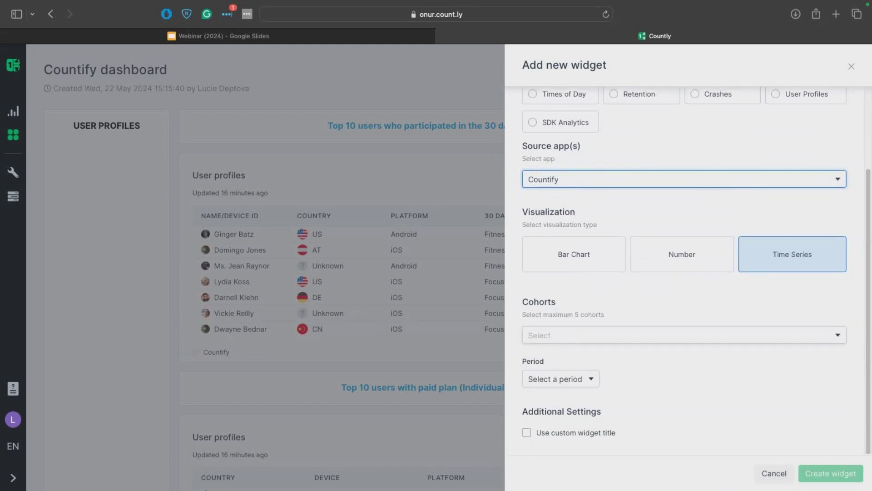
left_click(574, 254)
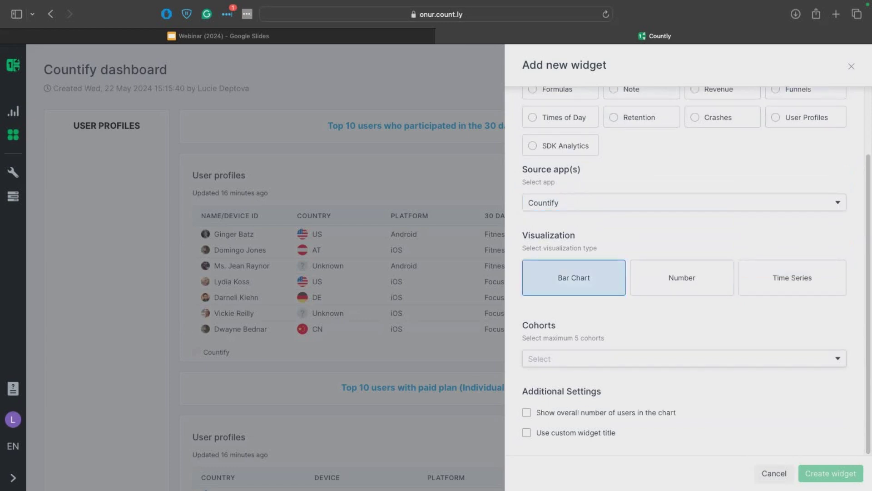
left_click(682, 359)
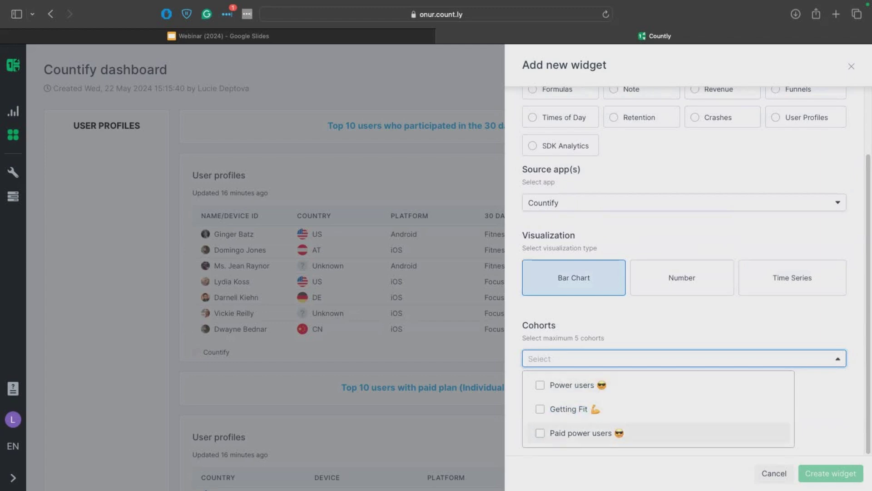
left_click(581, 432)
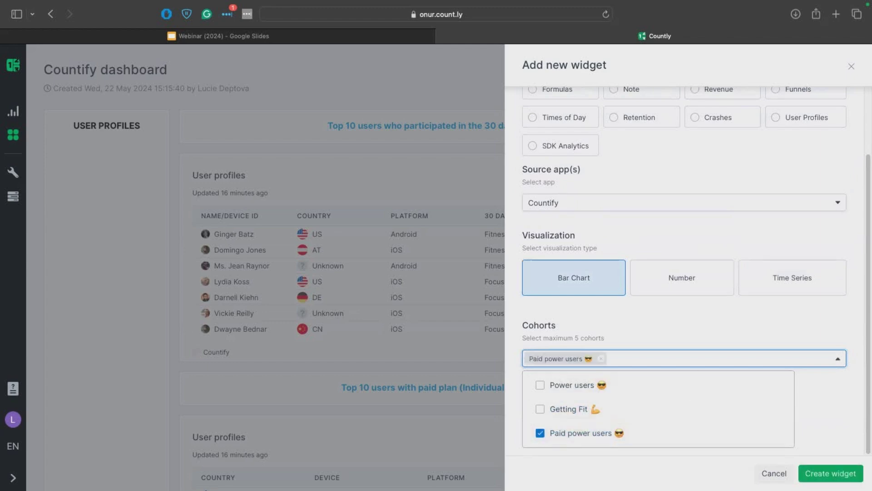
left_click(681, 358)
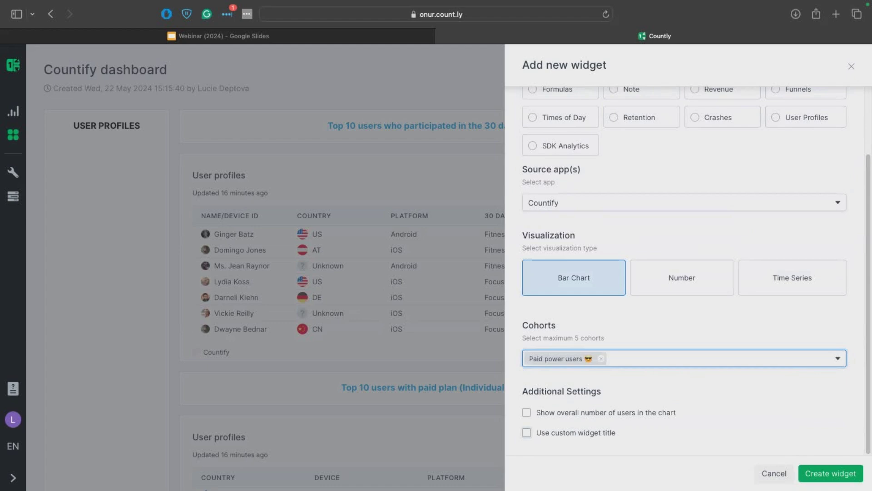
left_click(830, 473)
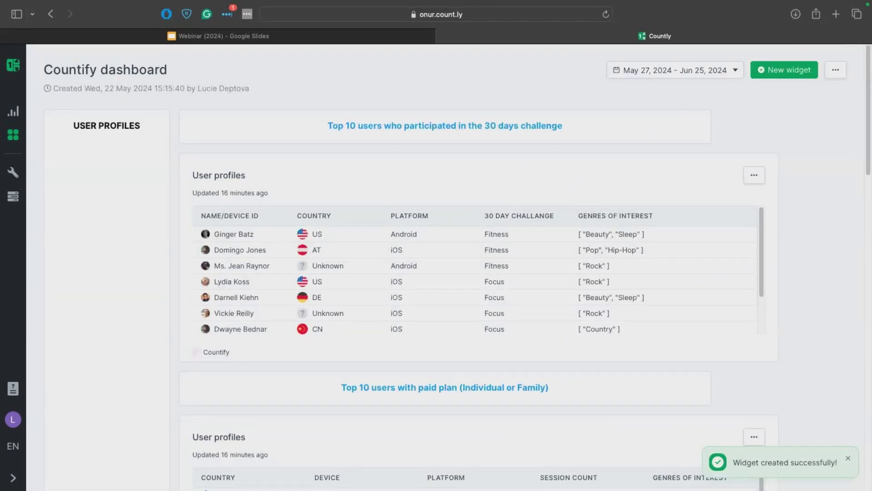
Step: Enlarge the Paid power users widget and move it into the Power Users section, below the Power users chart and above the divider line
scroll(445, 273, "down", 10)
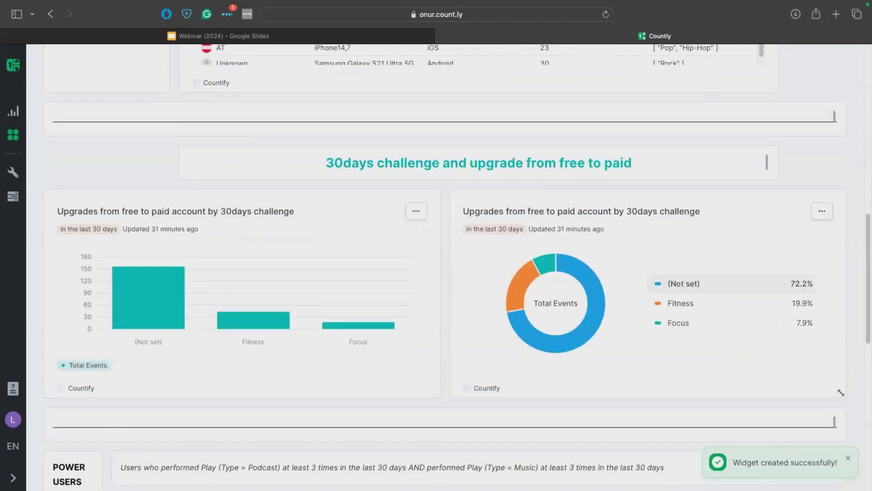
scroll(841, 393, "down", 10)
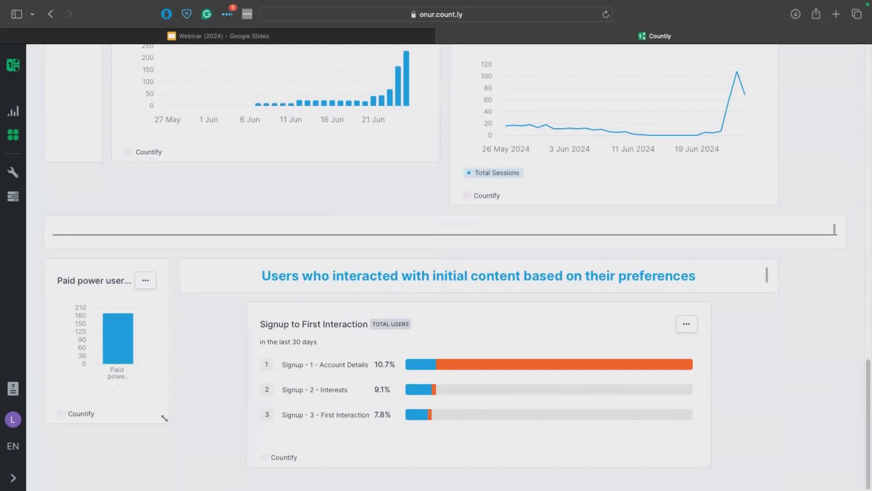
left_click_drag(164, 419, 517, 339)
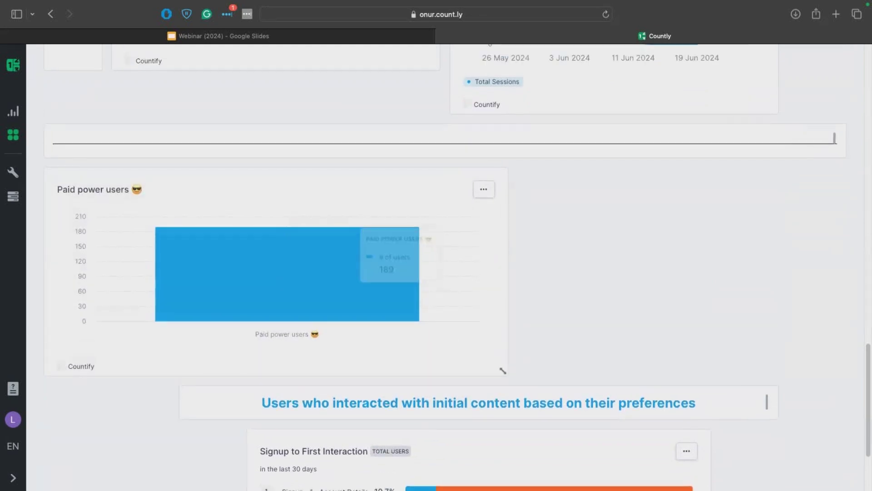
left_click_drag(364, 236, 459, 313)
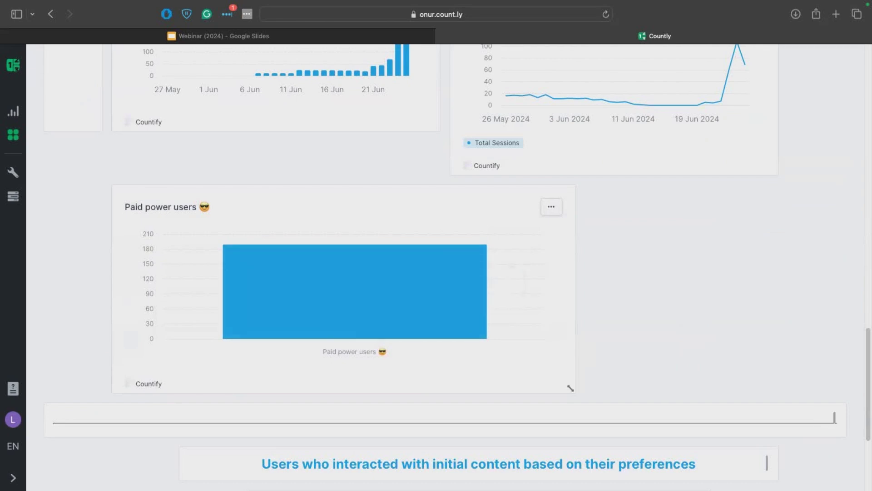
left_click_drag(569, 388, 571, 431)
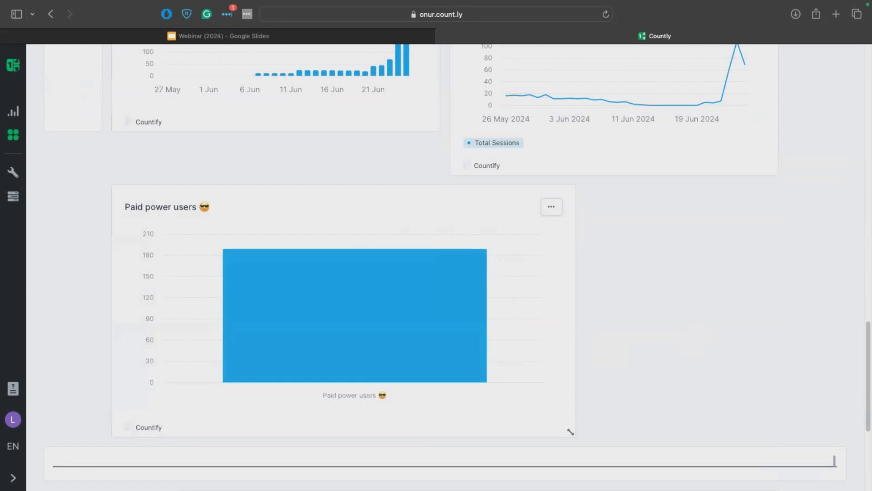
Step: Edit the Paid power users widget to use the Number visualization and save it
left_click(551, 207)
left_click(538, 234)
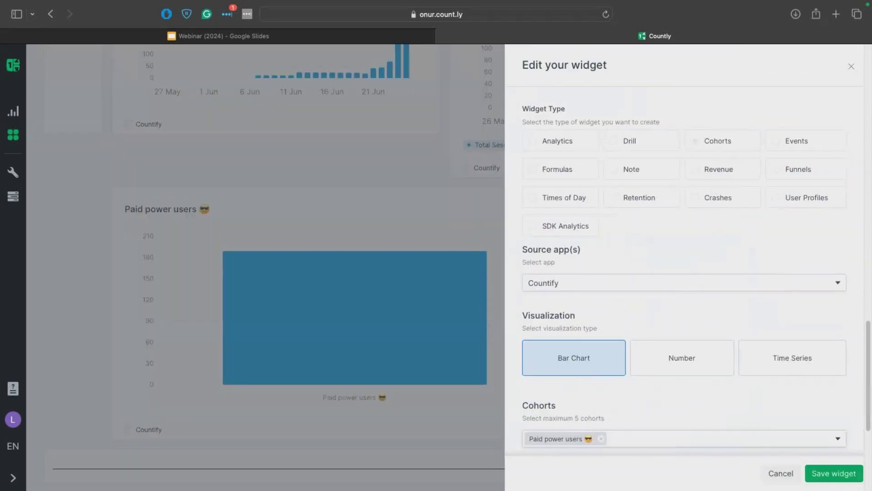
scroll(685, 270, "down", 3)
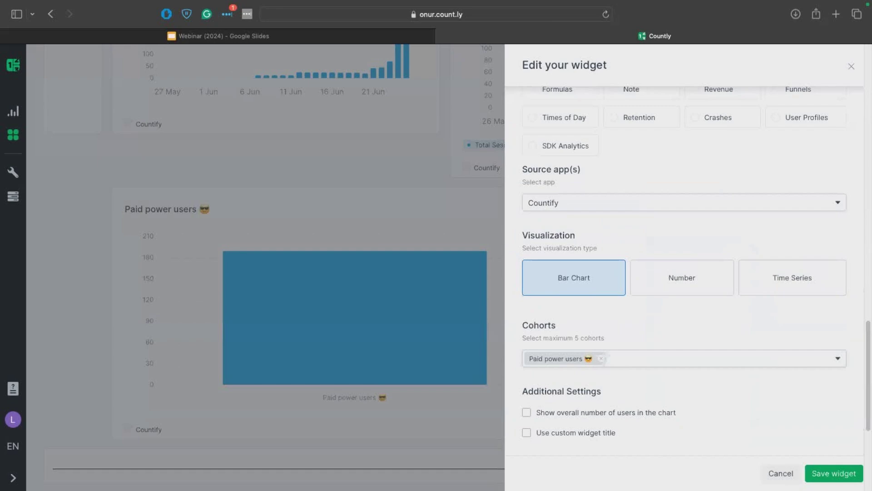
left_click(682, 278)
left_click(834, 474)
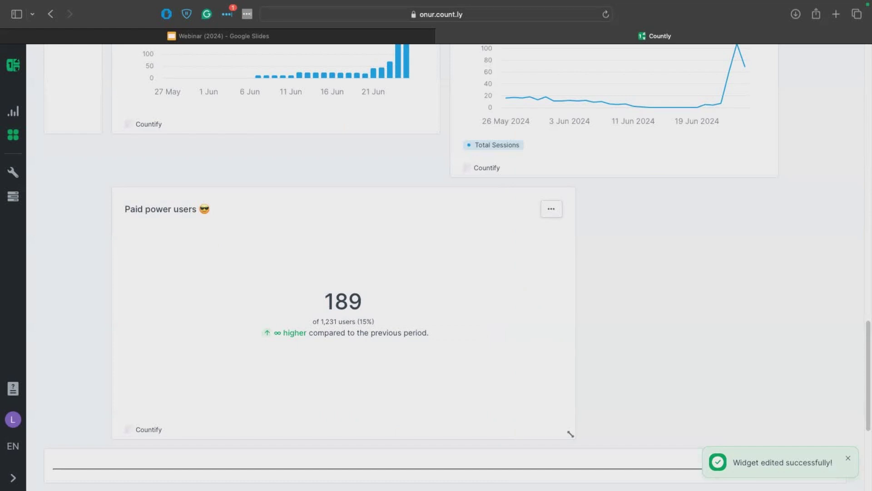
Step: Shrink the Paid power users widget to the width of the Power users chart above it
left_click_drag(571, 434, 434, 304)
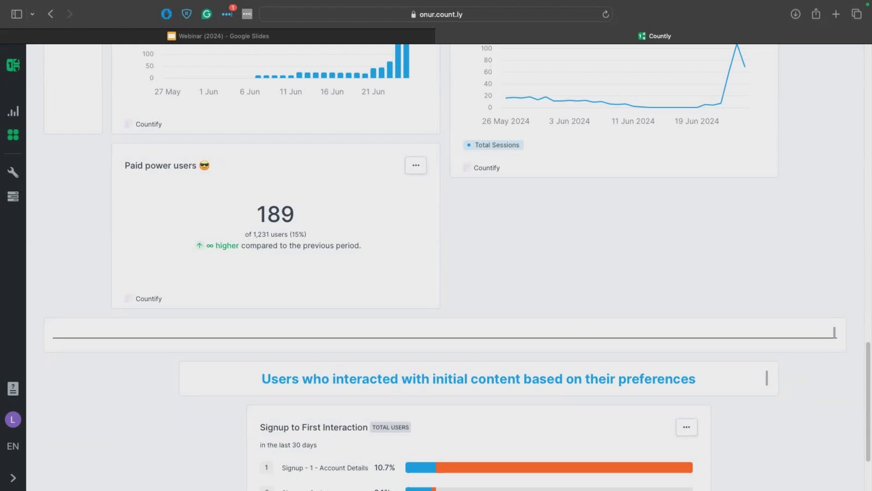
scroll(772, 212, "up", 1)
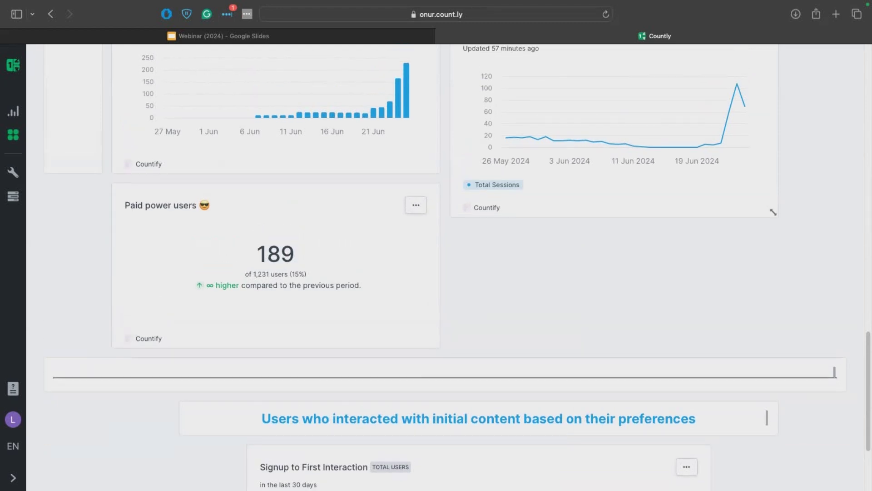
scroll(774, 416, "up", 5)
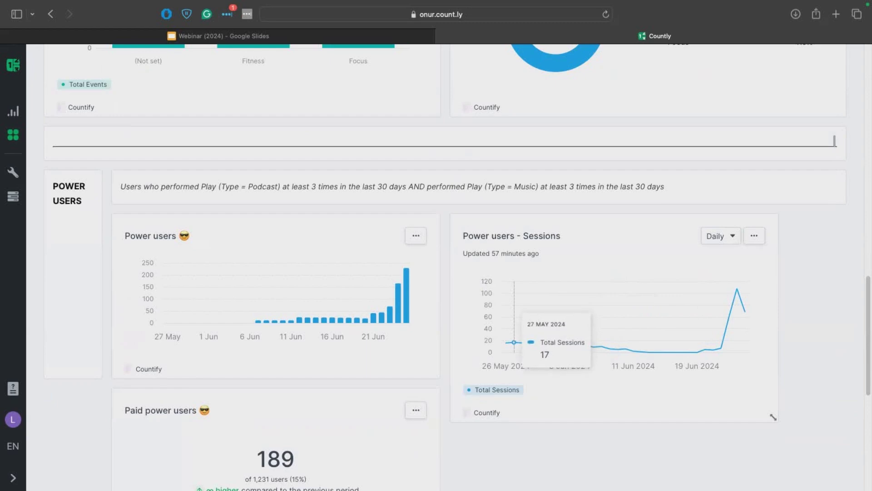
scroll(773, 416, "up", 1)
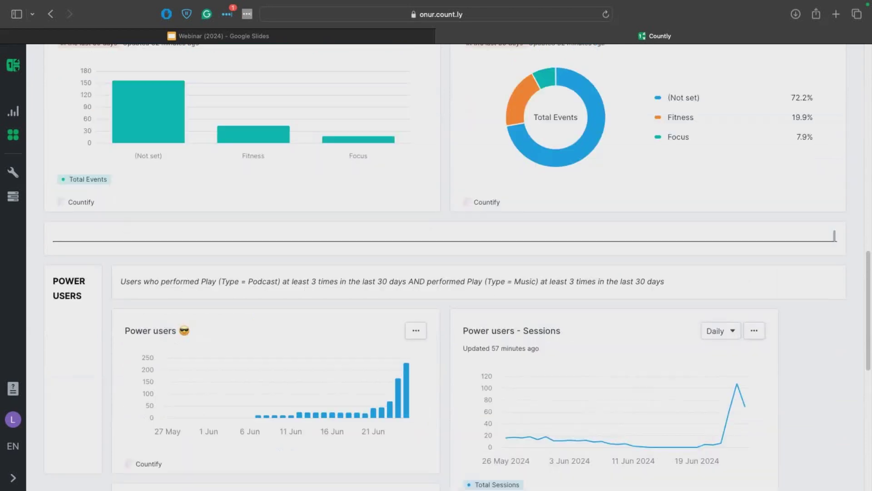
Step: Review the dashboard from the Power Users section down to the Signup to First Interaction funnel at its end
scroll(773, 416, "up", 3)
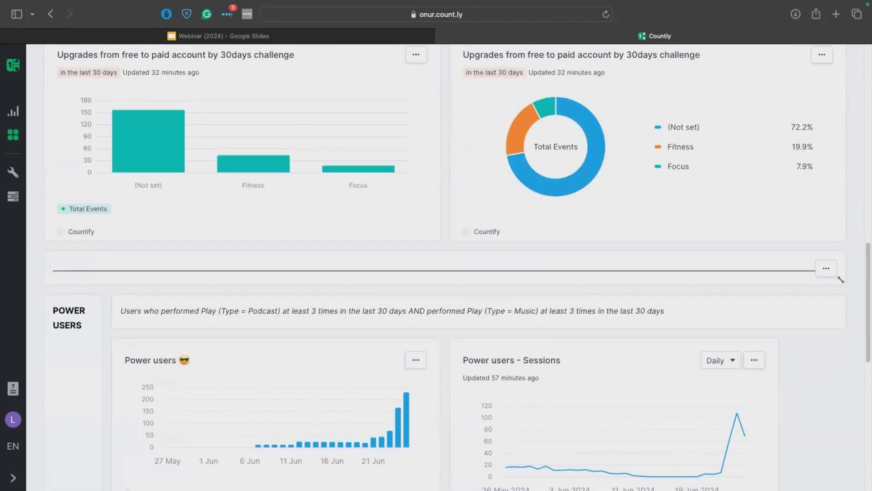
scroll(839, 254, "down", 1)
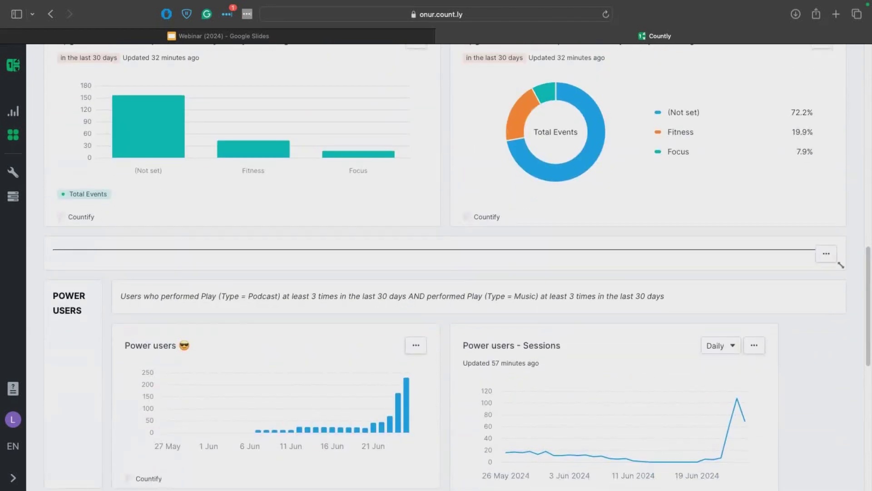
scroll(449, 267, "down", 10)
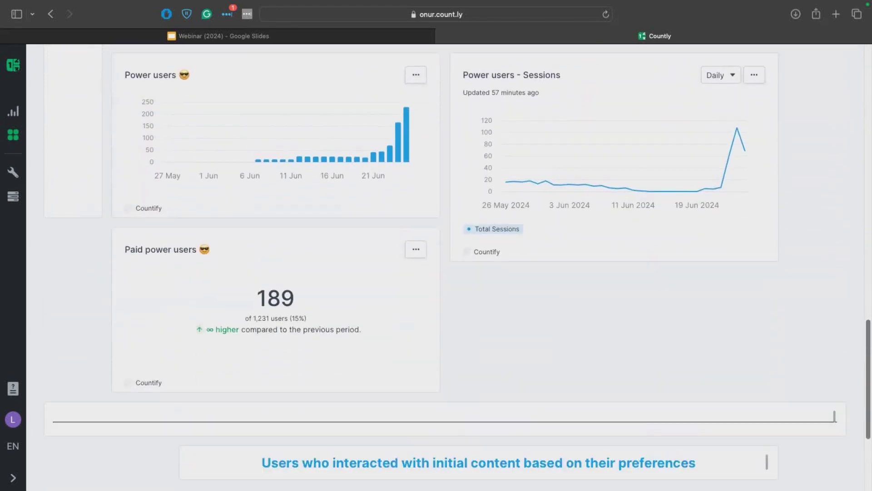
scroll(706, 462, "down", 3)
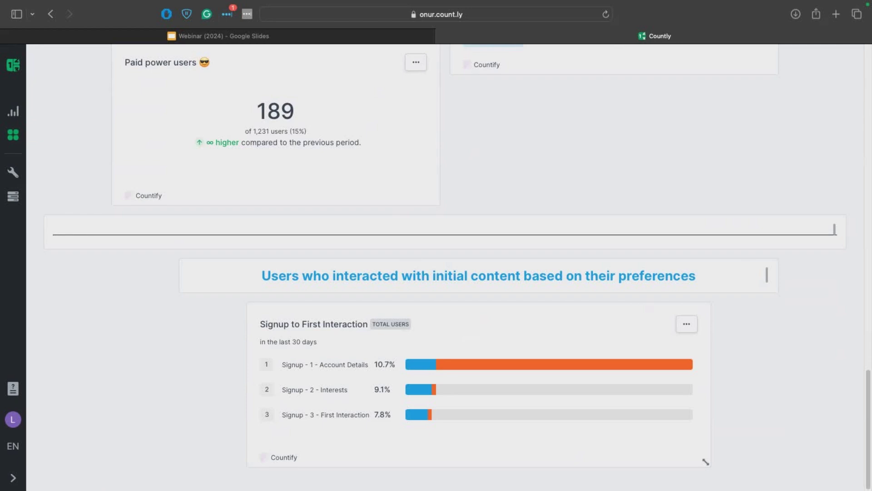
Step: Examine the widget types and settings offered for a new dashboard widget, and close the form without creating one
scroll(437, 268, "up", 20)
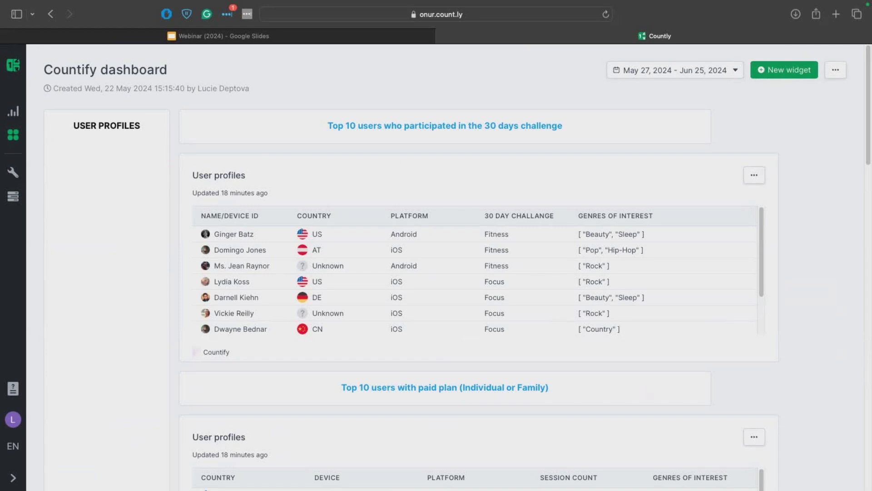
left_click(784, 70)
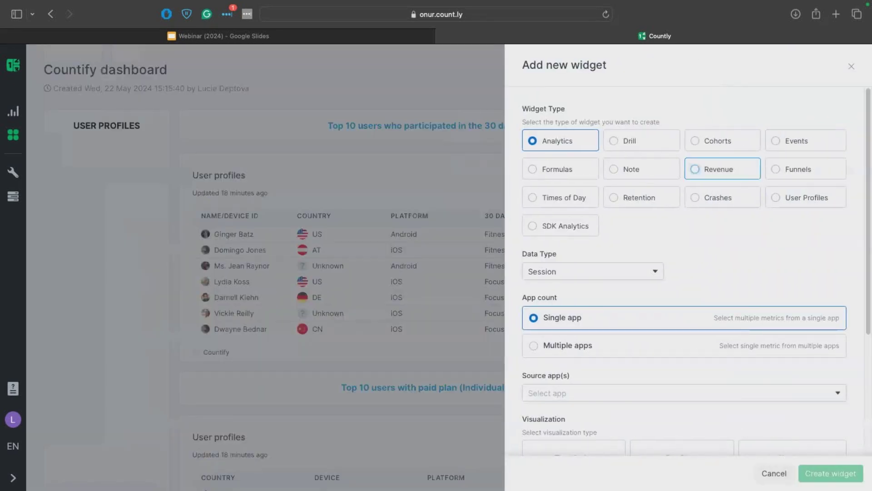
scroll(689, 266, "down", 1)
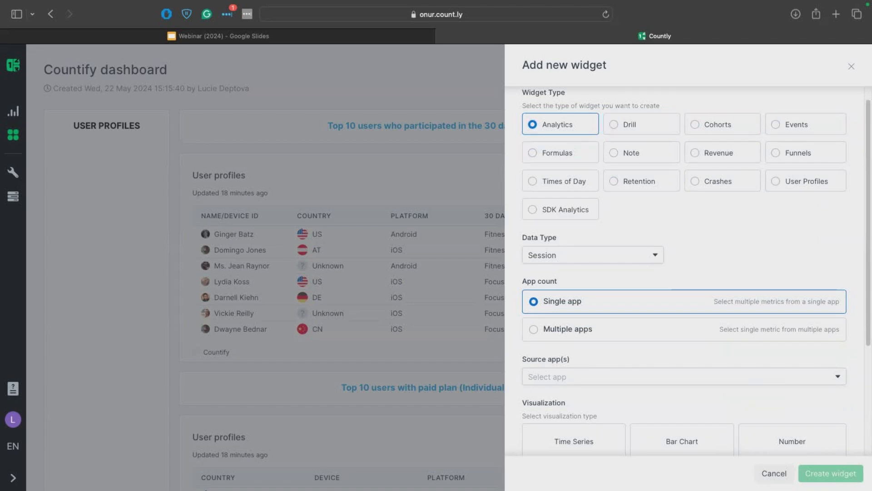
scroll(685, 273, "down", 1)
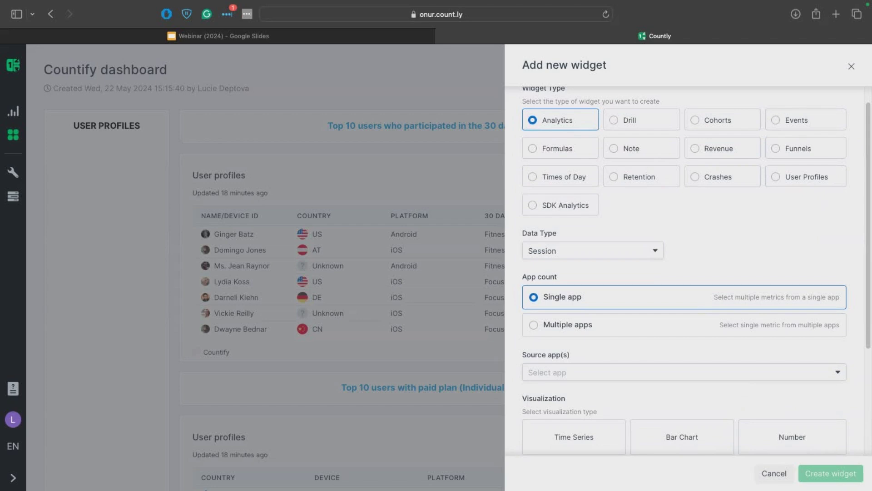
left_click(852, 66)
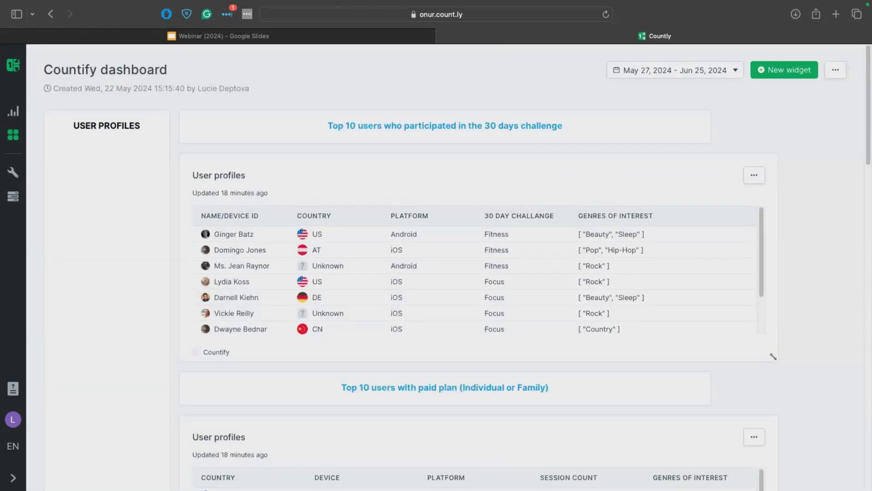